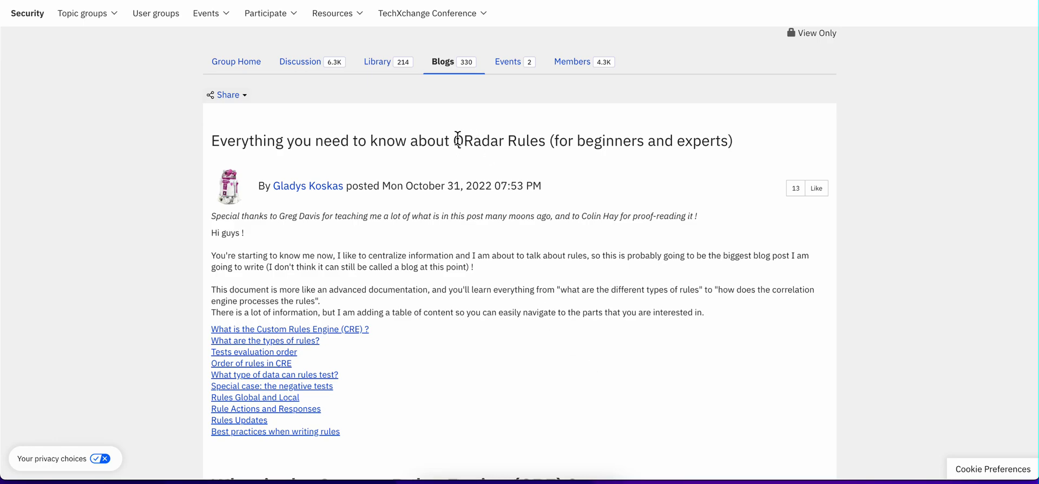
Highlight 'QRadar Rules' in the post title, then scroll toward the Custom Rules Engine heading
drag(457, 140, 545, 138)
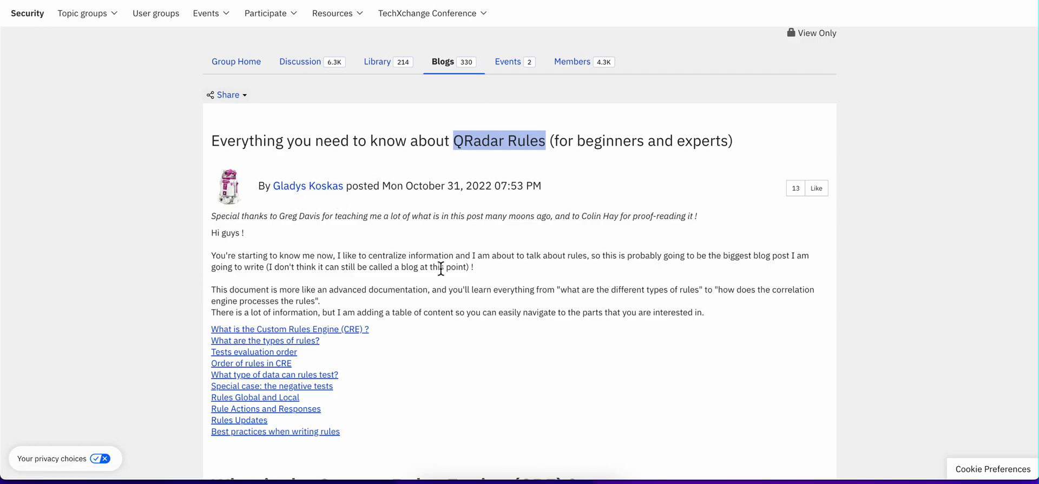
click(447, 343)
scroll(447, 343, down, 4)
Read through the rule types, highlighting 'Stateless and Stateful', down to 'Order of rules in CRE'
scroll(448, 342, down, 3)
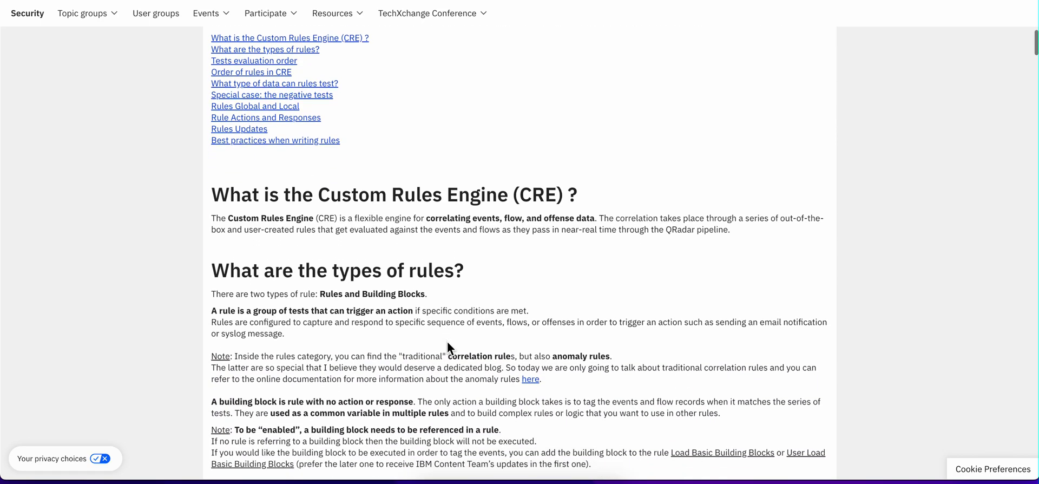
scroll(448, 343, down, 2)
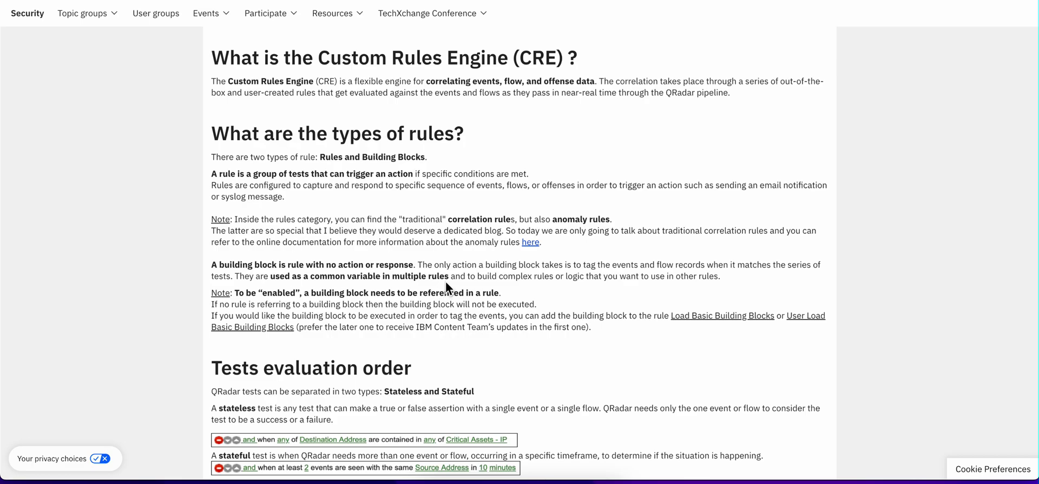
scroll(454, 259, down, 3)
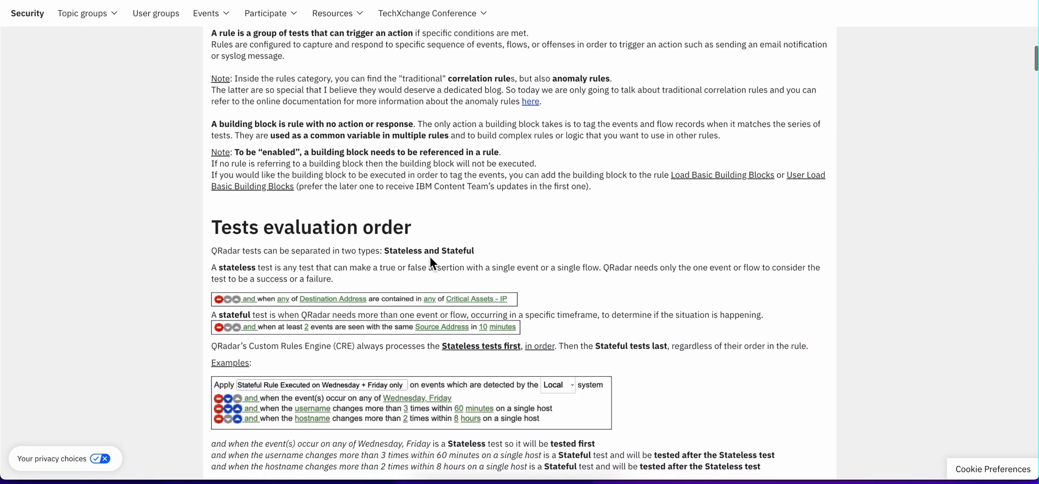
double_click(403, 249)
drag(442, 250, 475, 250)
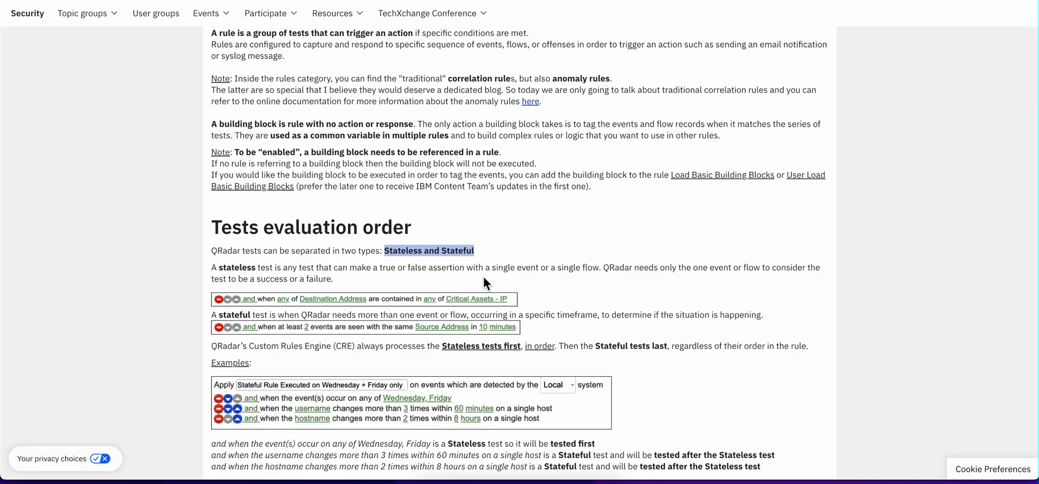
scroll(481, 273, down, 5)
scroll(484, 277, down, 4)
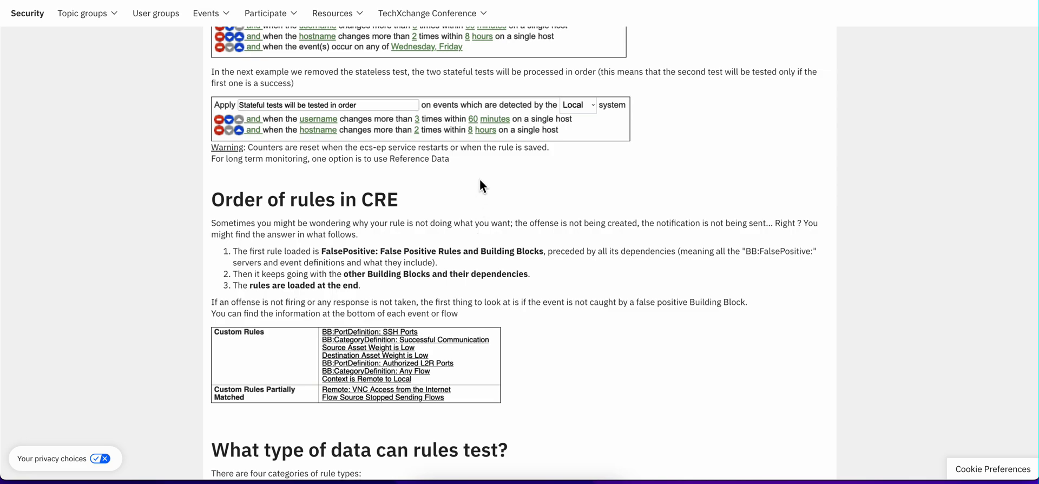
scroll(471, 165, up, 2)
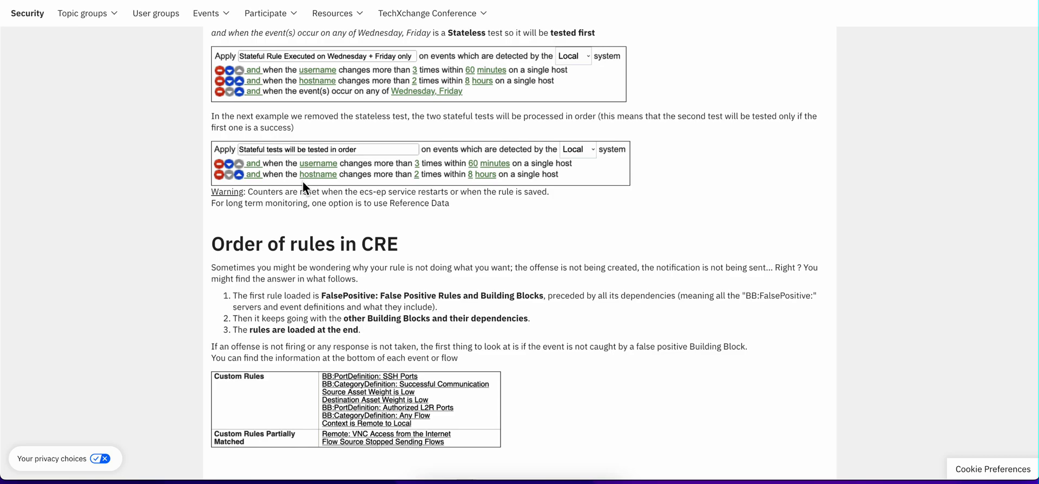
scroll(303, 187, down, 2)
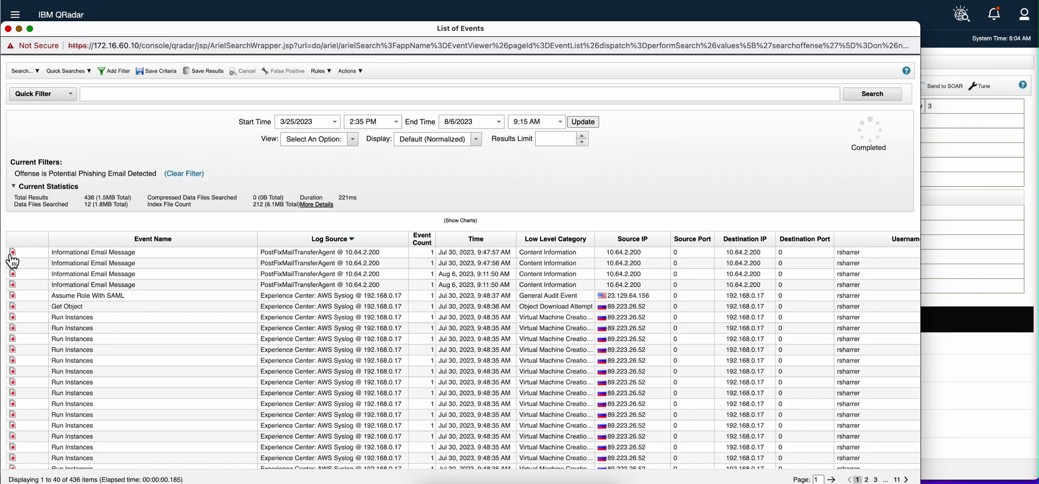
Open the Informational Email Message event and review its Payload and matched Custom Rules
double_click(246, 251)
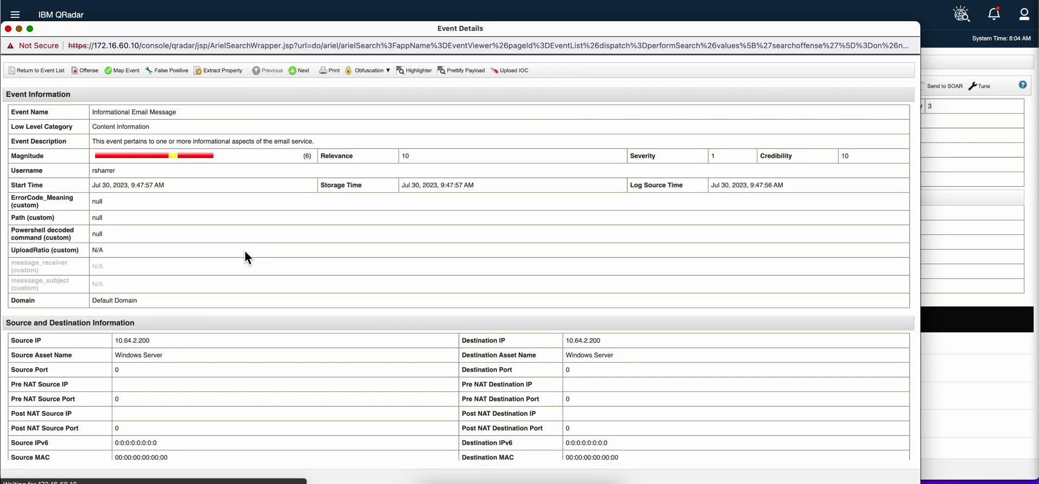
scroll(141, 270, down, 5)
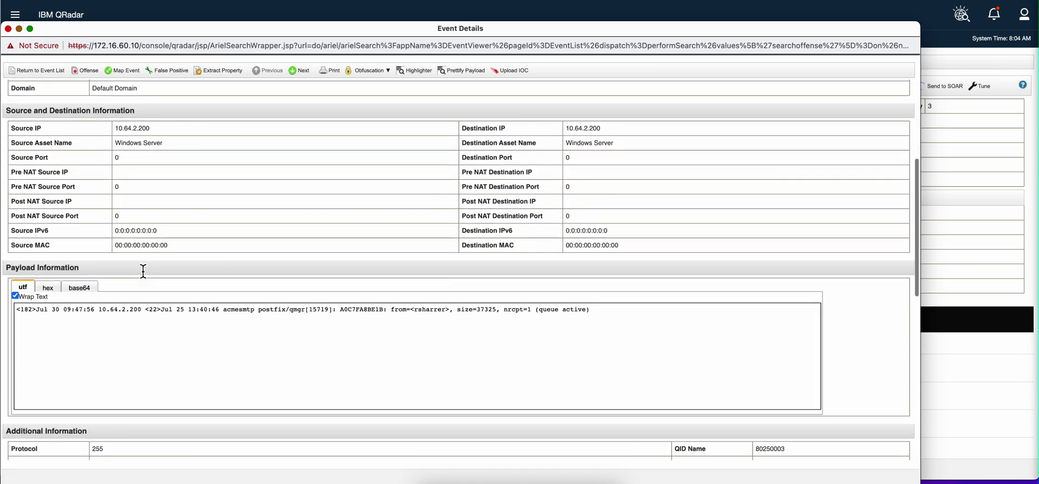
scroll(143, 270, down, 5)
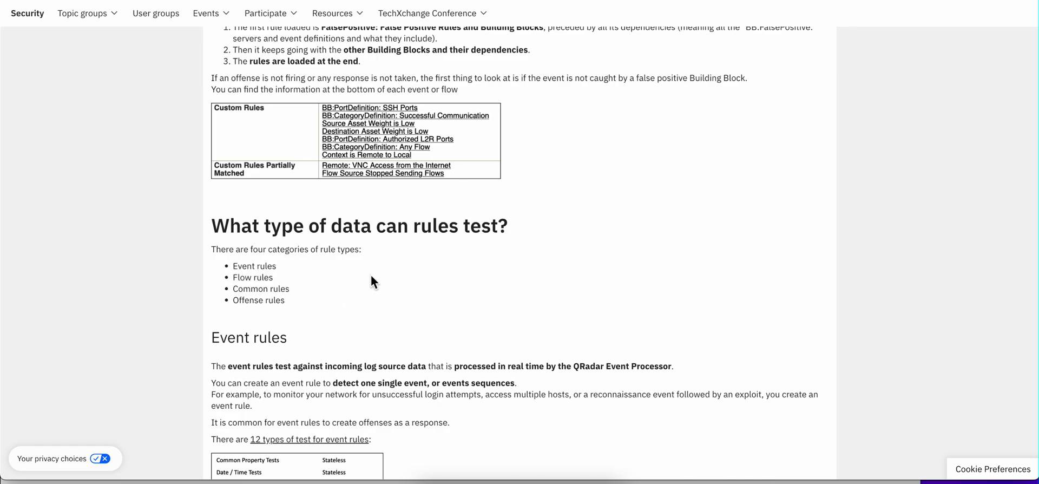
Scroll past the event, flow, common and offense test tables to 'Special case: the negative tests'
scroll(394, 264, down, 6)
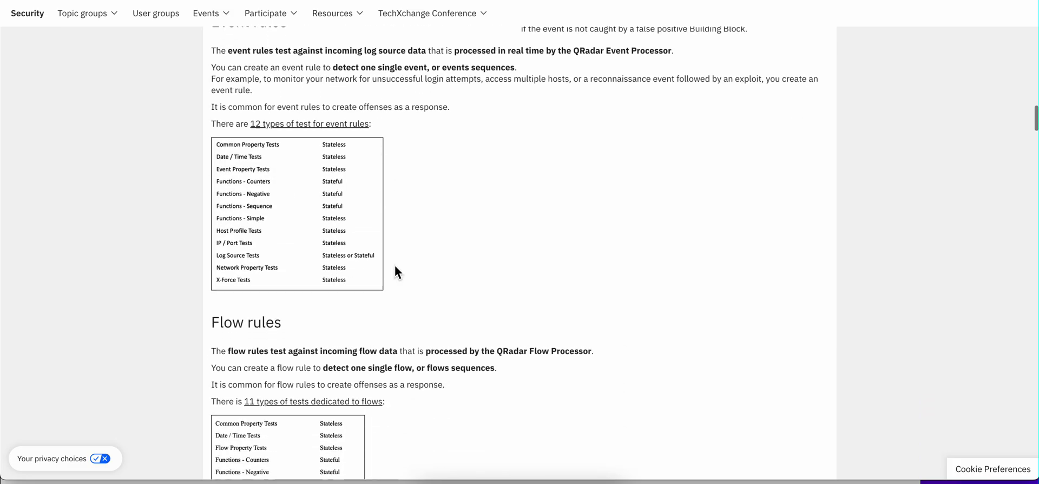
scroll(395, 266, down, 10)
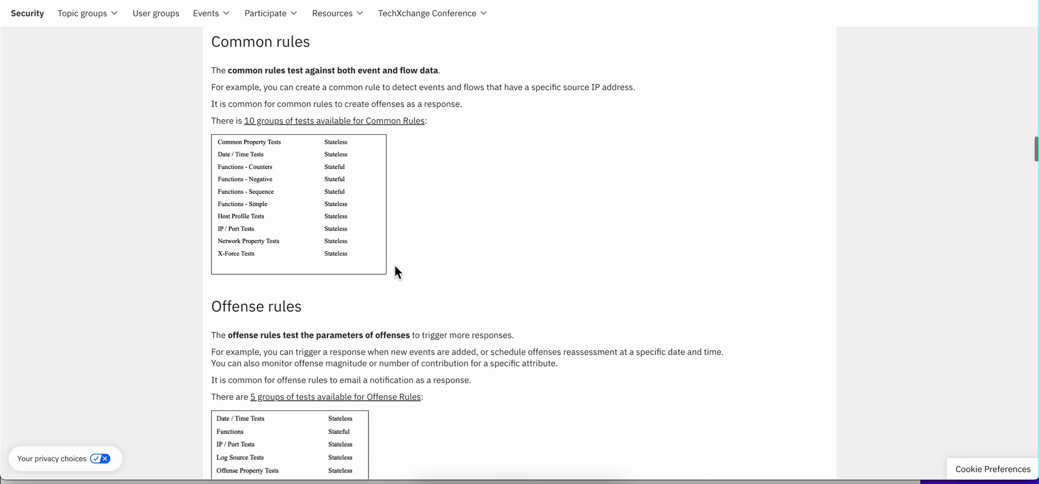
scroll(394, 265, down, 2)
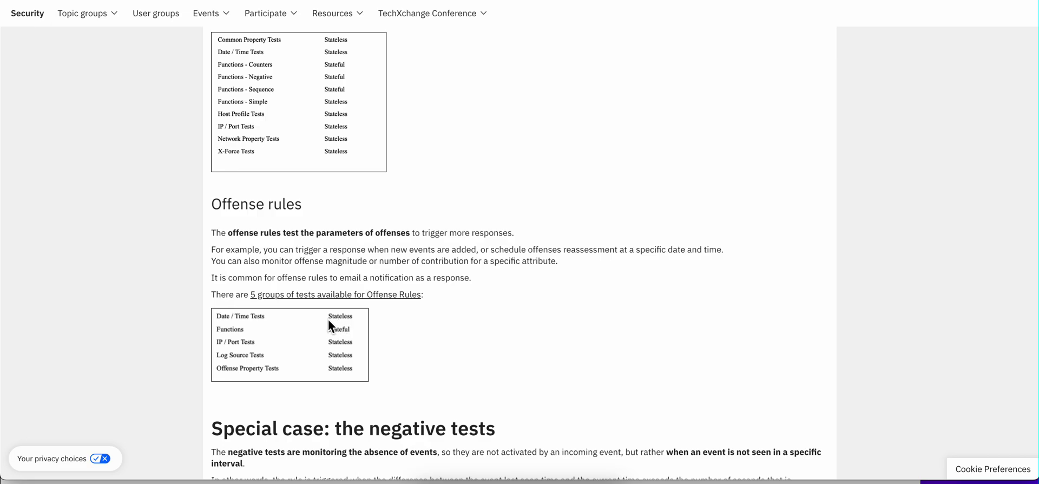
scroll(417, 293, down, 1)
scroll(419, 293, down, 4)
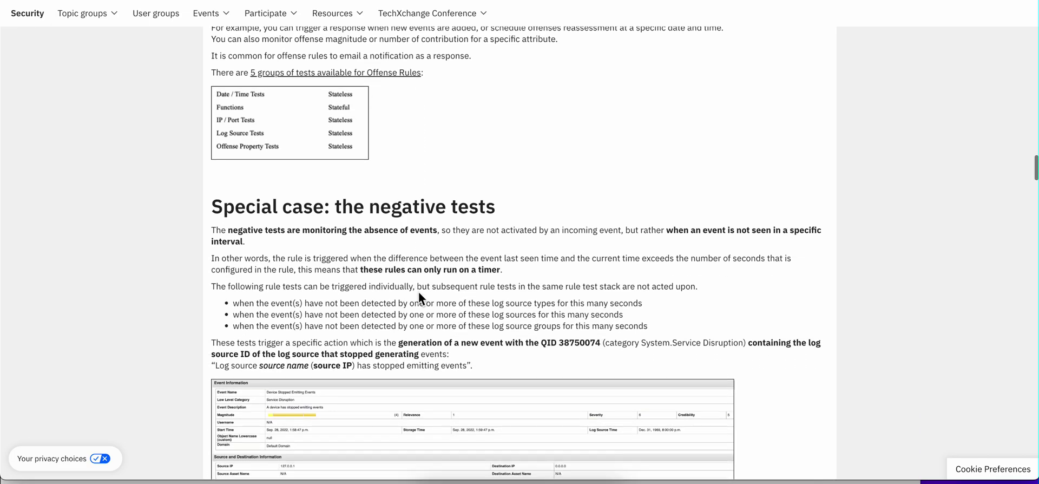
scroll(418, 292, down, 2)
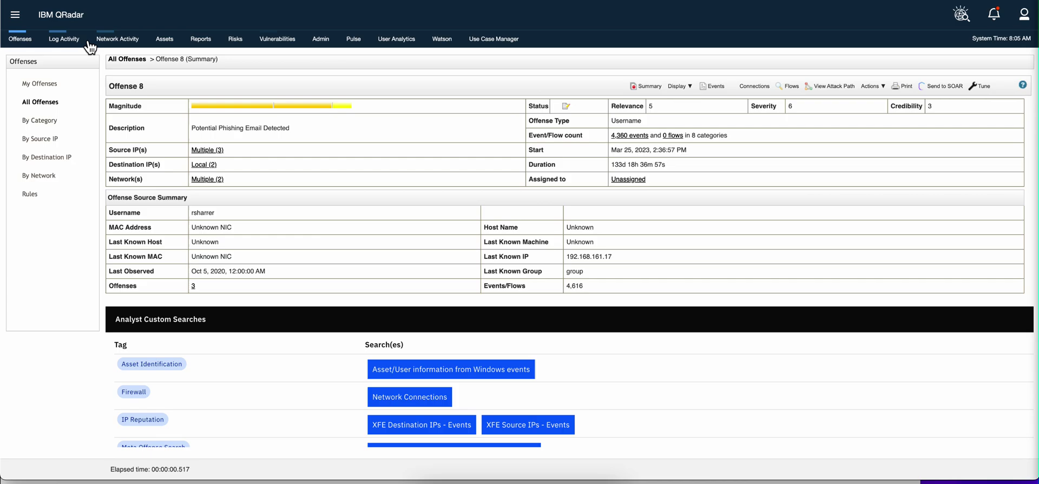
Go to Log Activity, pause the real-time events, and select a Health Metric event
click(76, 42)
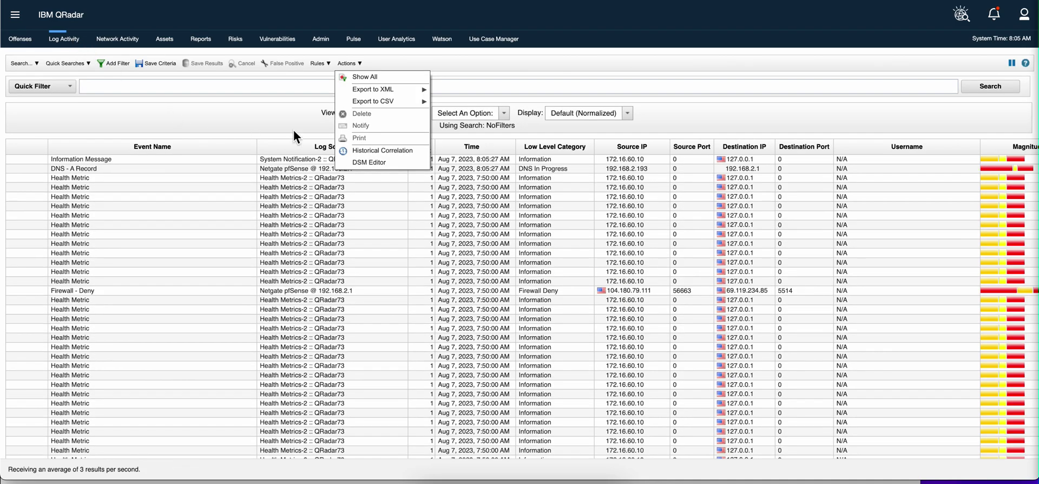
mouse_move(420, 90)
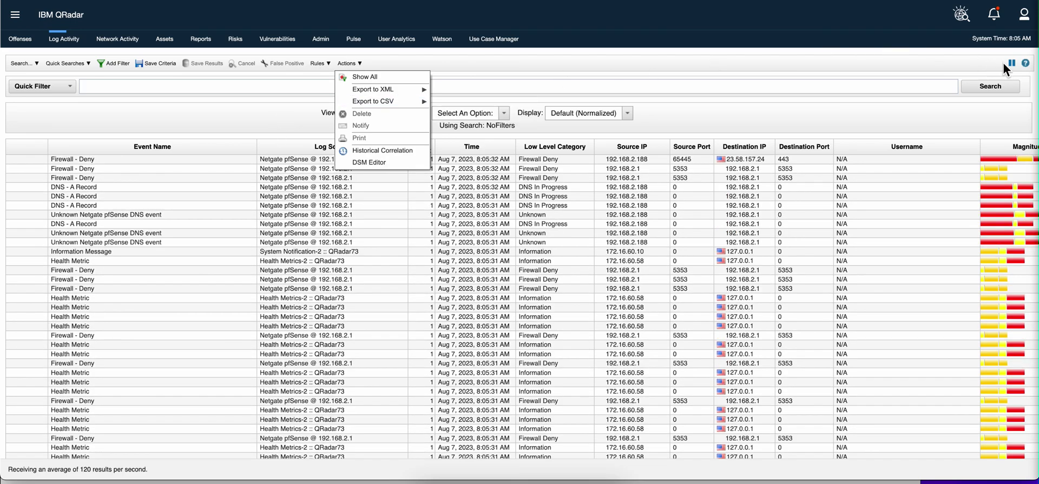
click(1011, 63)
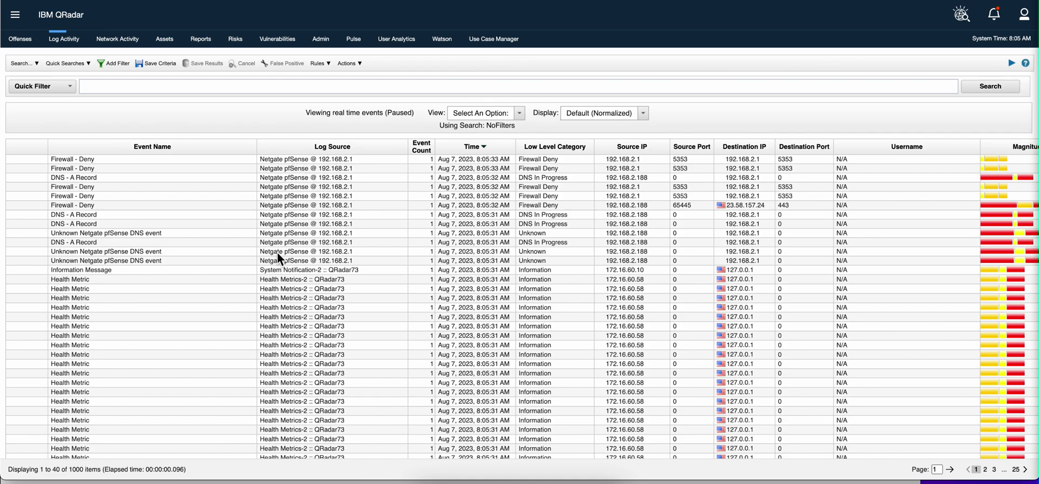
click(271, 287)
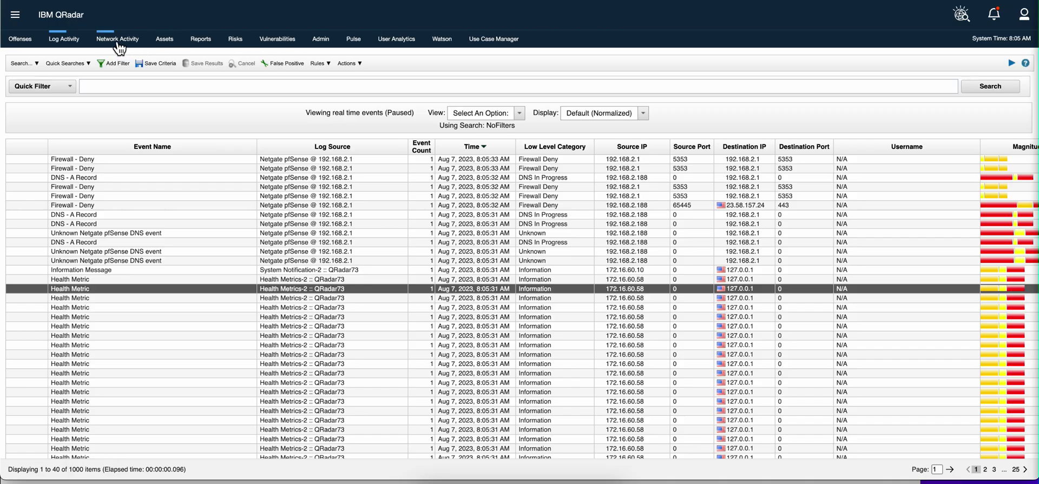
click(115, 40)
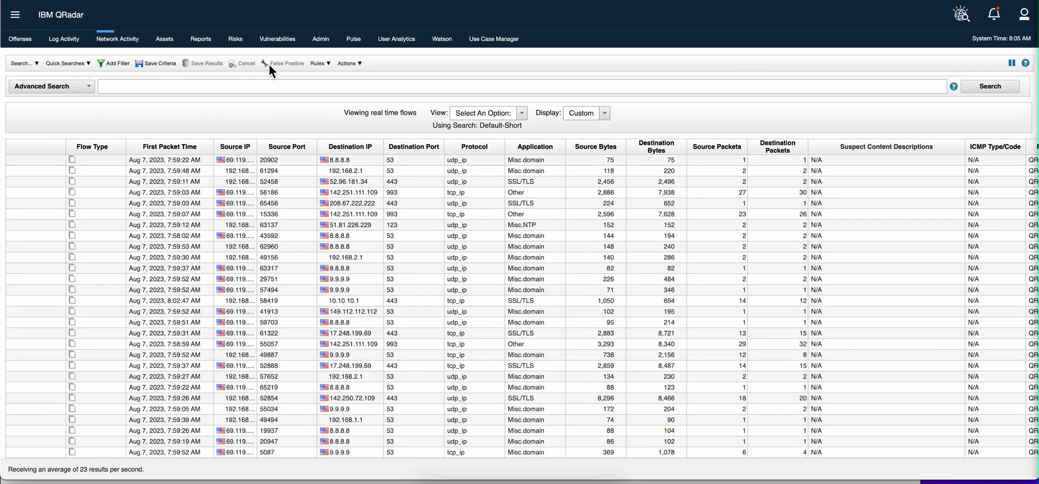
Pause the Network Activity real-time flow feed so it holds 109 flow records
click(1011, 63)
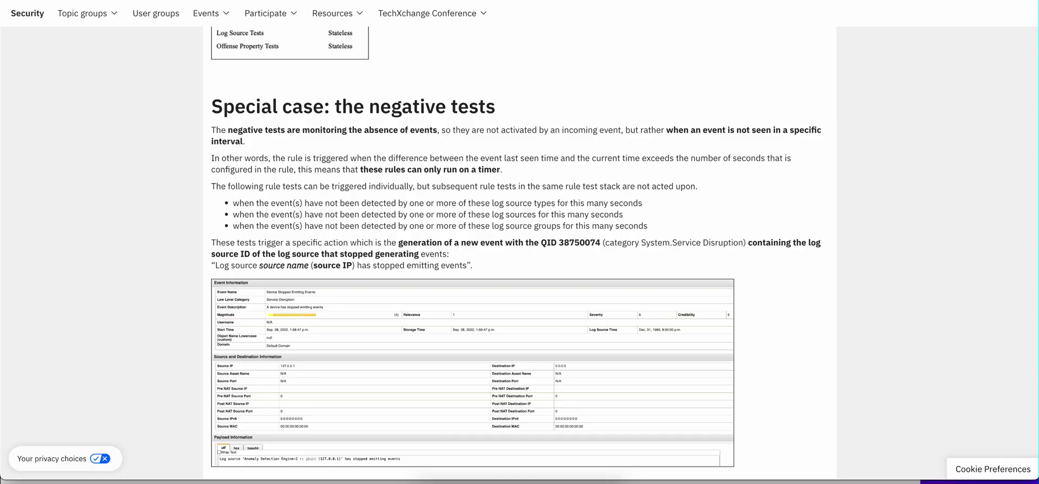
scroll(327, 219, down, 3)
scroll(327, 221, down, 4)
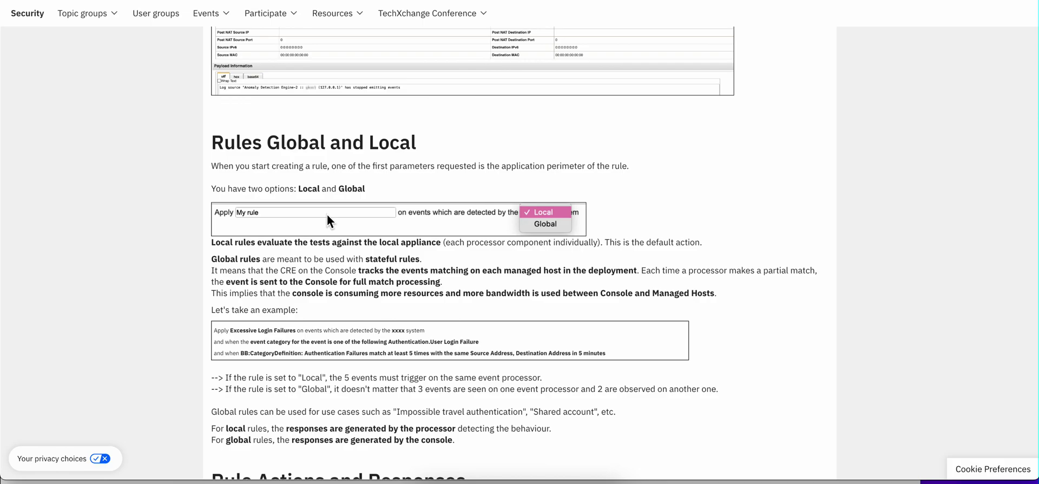
Scroll the blog from Rules Global and Local down to the Rule Actions and Responses heading
scroll(327, 219, down, 1)
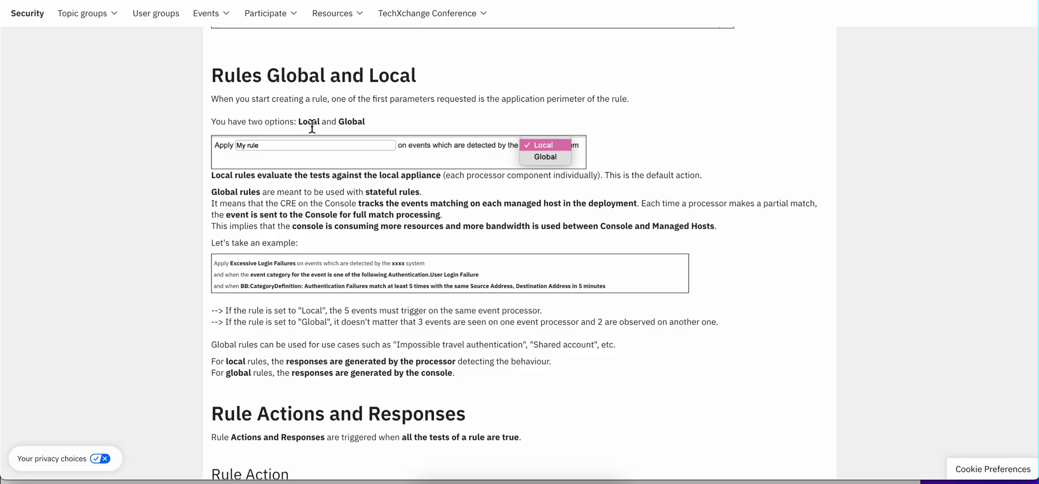
scroll(336, 118, down, 1)
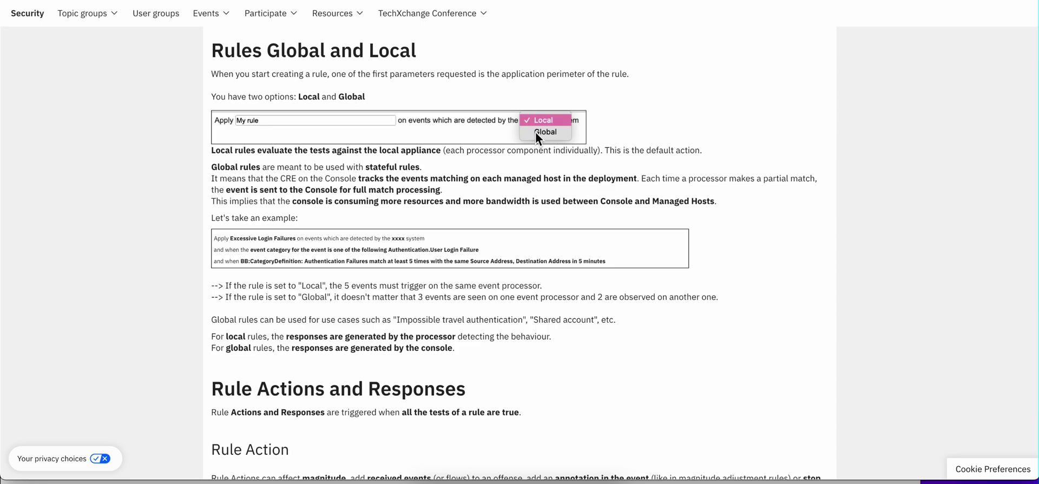
scroll(514, 156, down, 3)
scroll(514, 155, down, 3)
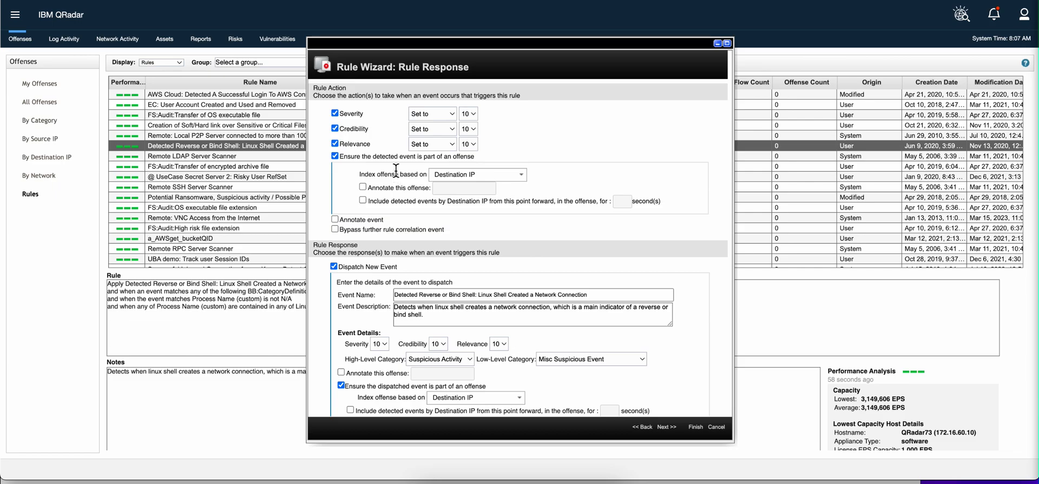
click(521, 175)
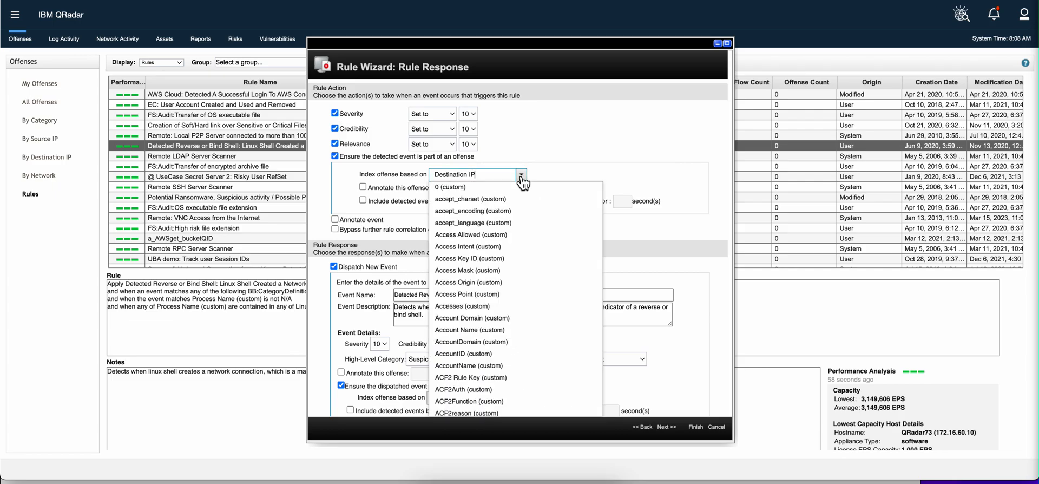
scroll(518, 230, down, 15)
scroll(519, 232, down, 15)
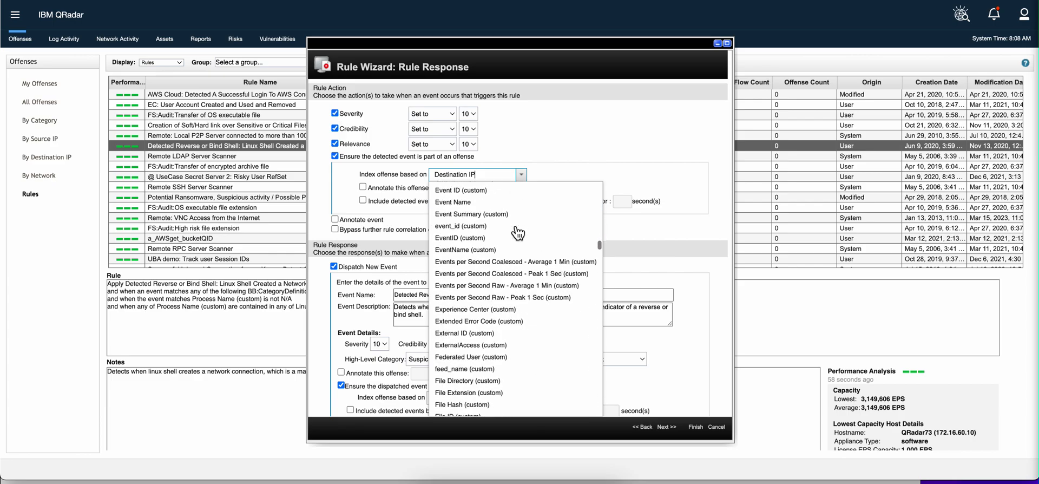
scroll(518, 233, up, 5)
click(554, 133)
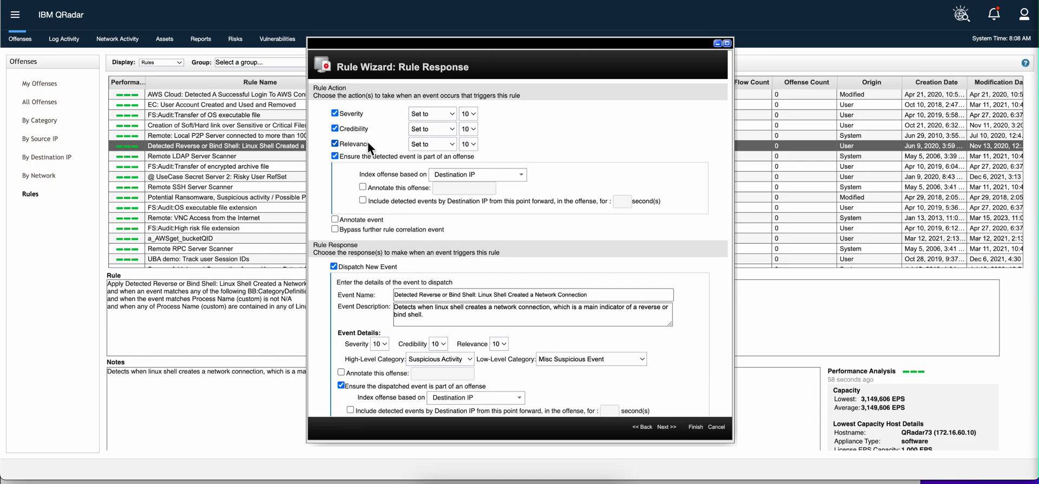
click(335, 157)
click(335, 157)
Scroll the Rule Wizard to the Offense Naming options and additional response checkboxes
scroll(386, 224, down, 3)
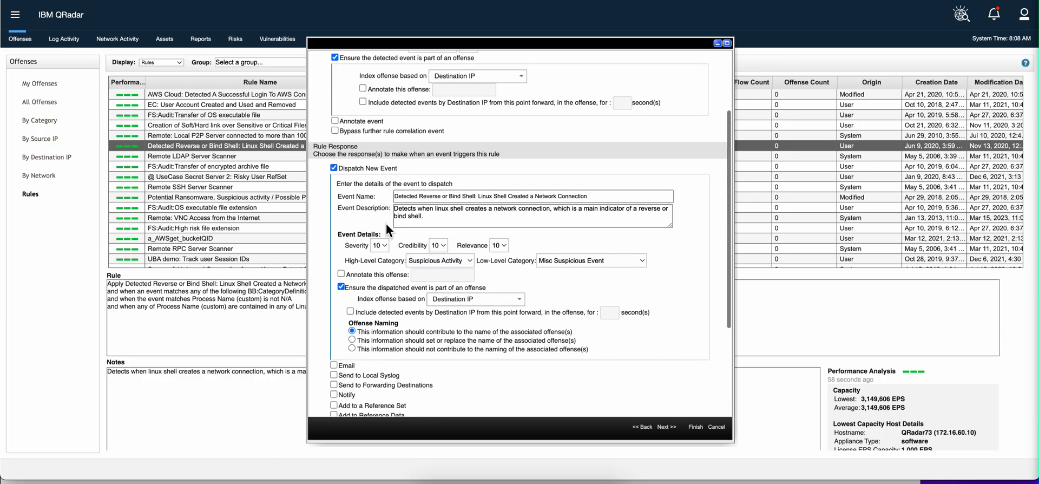
scroll(385, 224, down, 1)
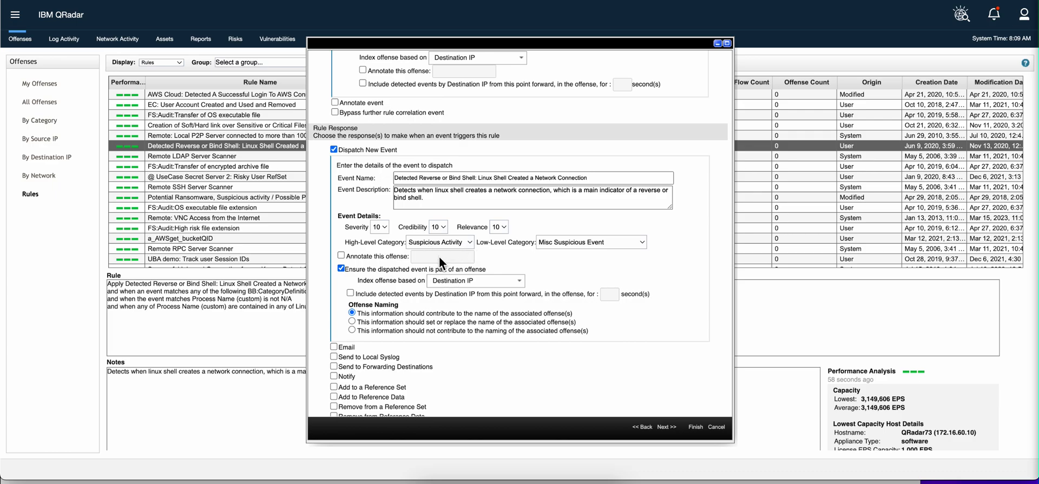
scroll(439, 251, down, 1)
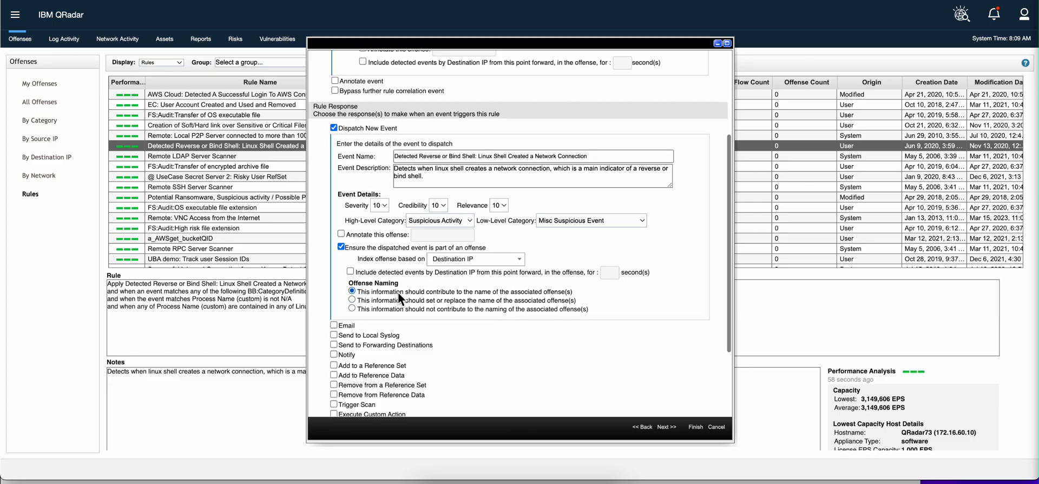
Scroll to Response Limiter and Enable Rule, leaving Execute Custom Action unticked after toggling it
scroll(399, 293, down, 3)
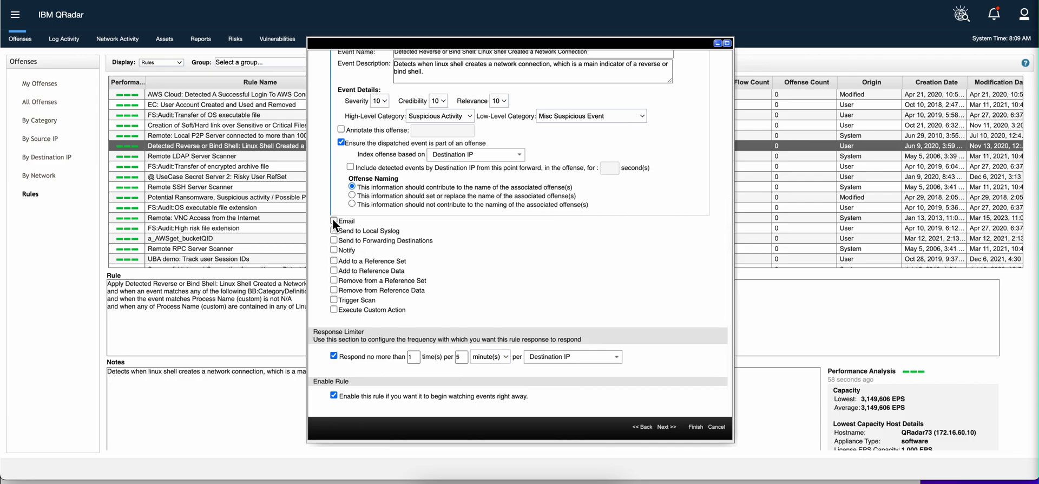
click(333, 310)
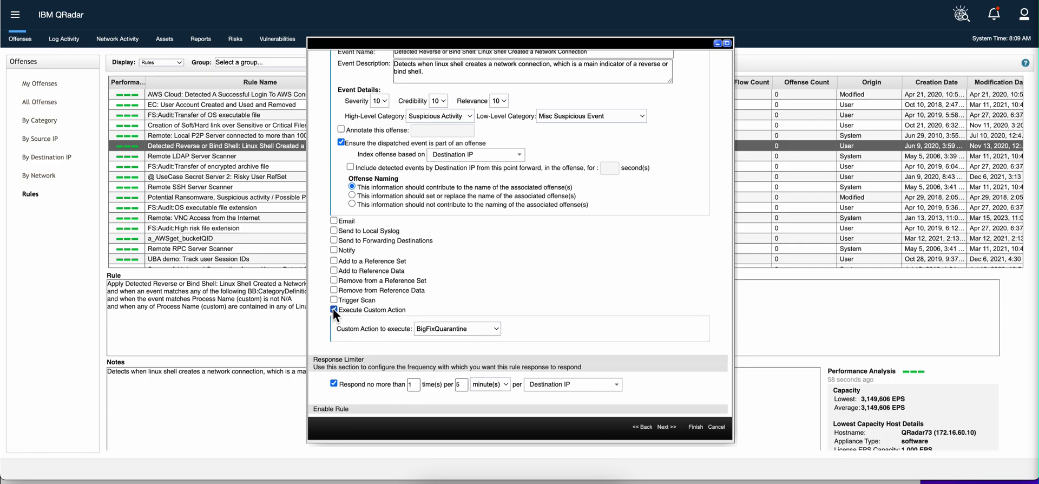
click(333, 309)
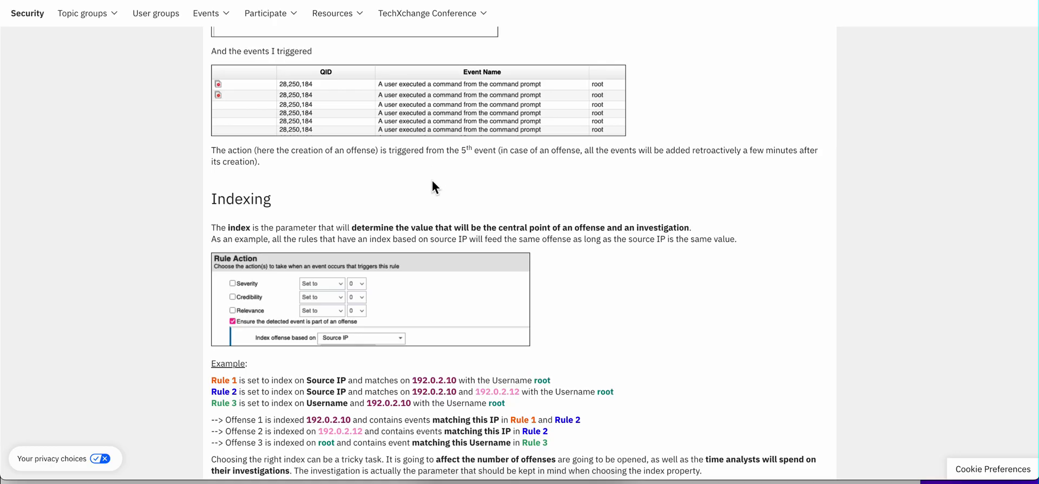
Scroll the blog from Indexing to the Rules updates section on System, User and Modified origins
scroll(429, 178, down, 3)
scroll(404, 177, down, 10)
scroll(403, 177, down, 5)
scroll(403, 177, down, 5)
scroll(403, 177, down, 7)
scroll(404, 177, down, 5)
scroll(404, 177, down, 2)
scroll(403, 177, down, 1)
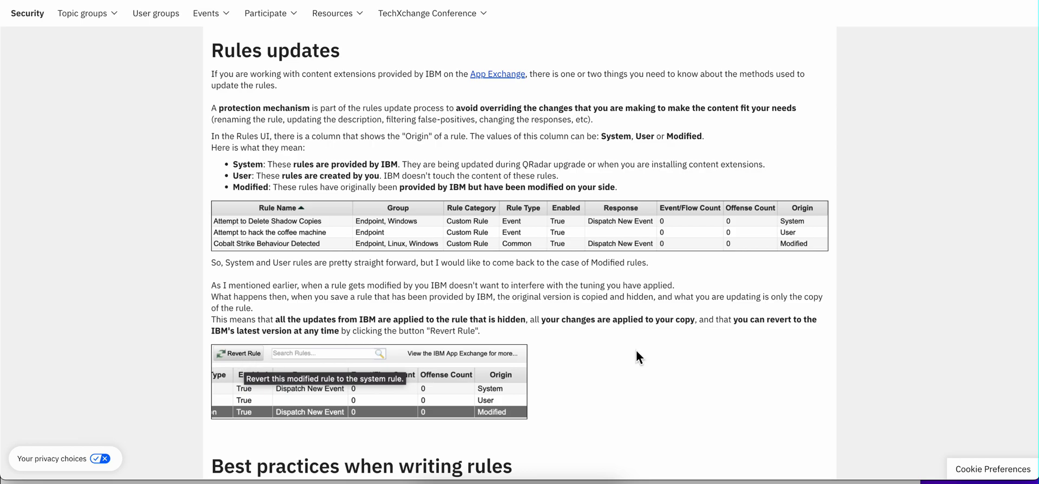
Scroll to 'Best practices when writing rules', showing payload match and regexes as the costliest tests
scroll(626, 349, down, 5)
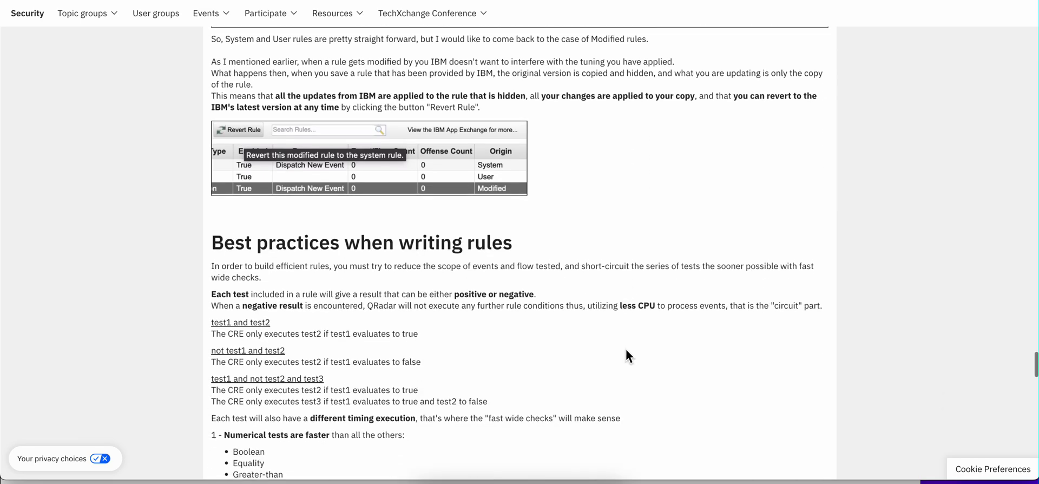
scroll(626, 356, down, 3)
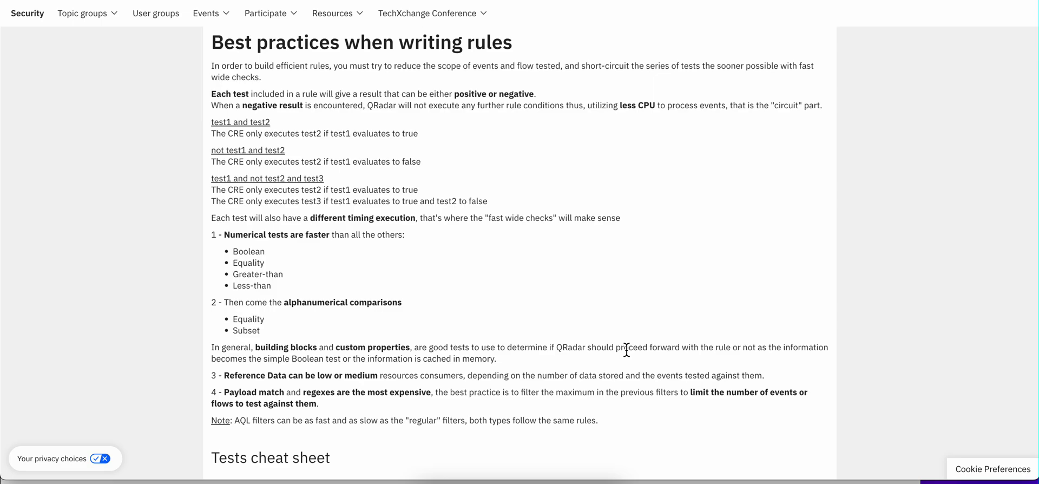
Scroll past the Tests cheat sheet, then back up to its Fast tests list with Building Blocks first
scroll(626, 350, down, 2)
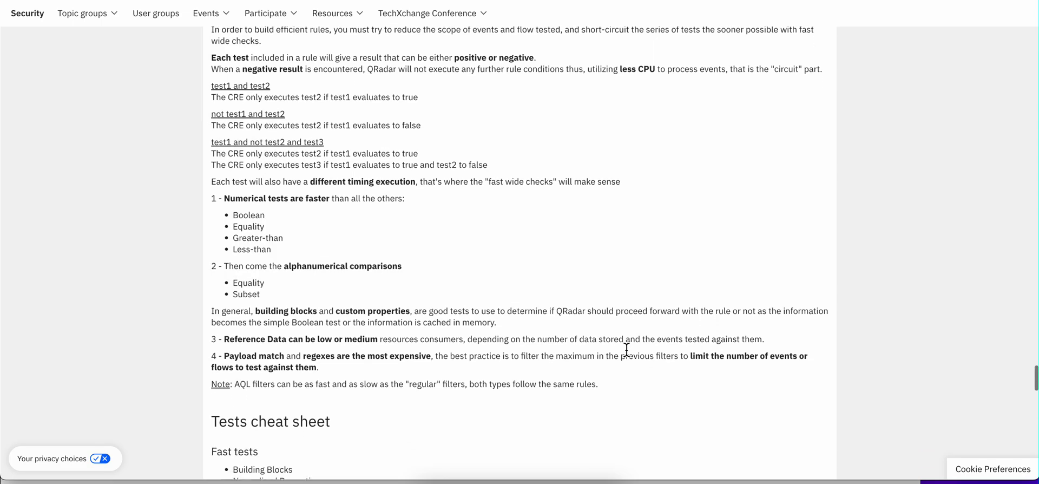
scroll(625, 350, down, 6)
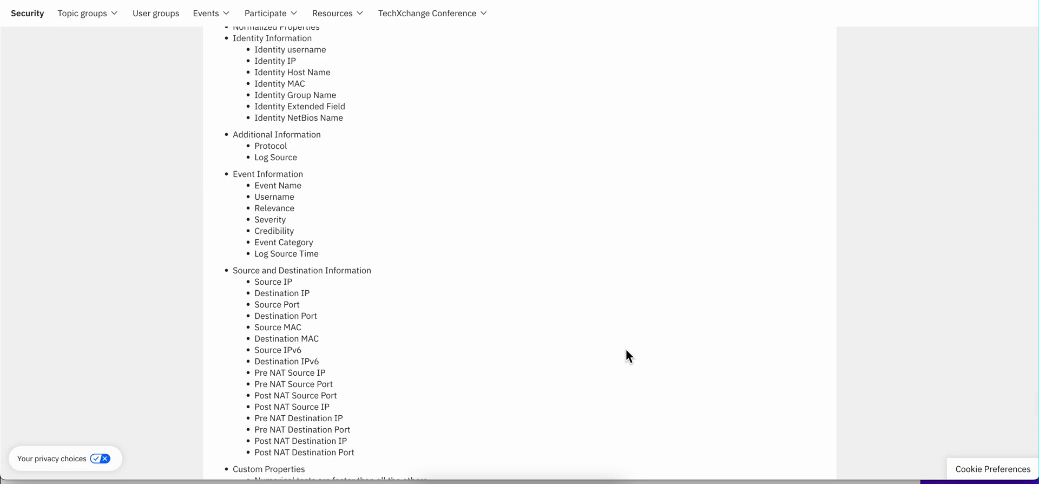
scroll(625, 349, up, 2)
scroll(625, 349, up, 3)
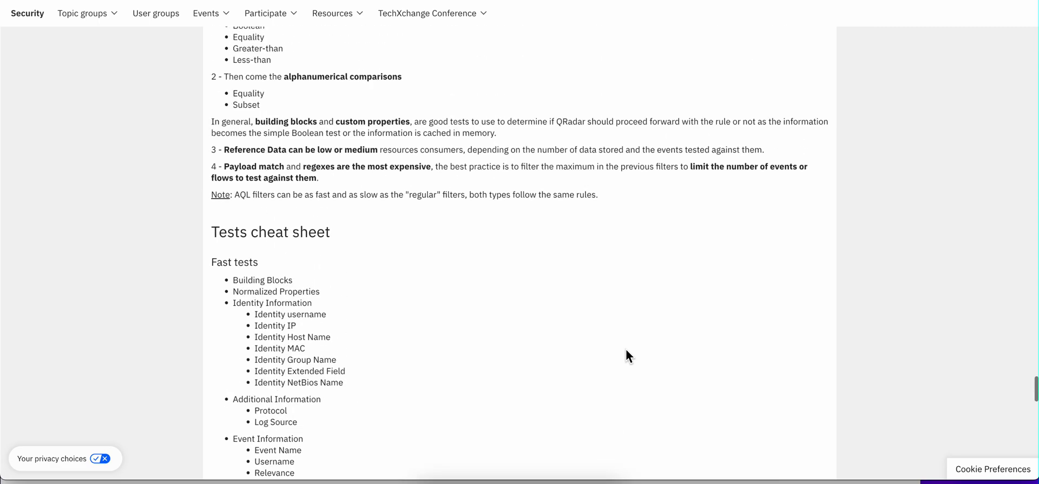